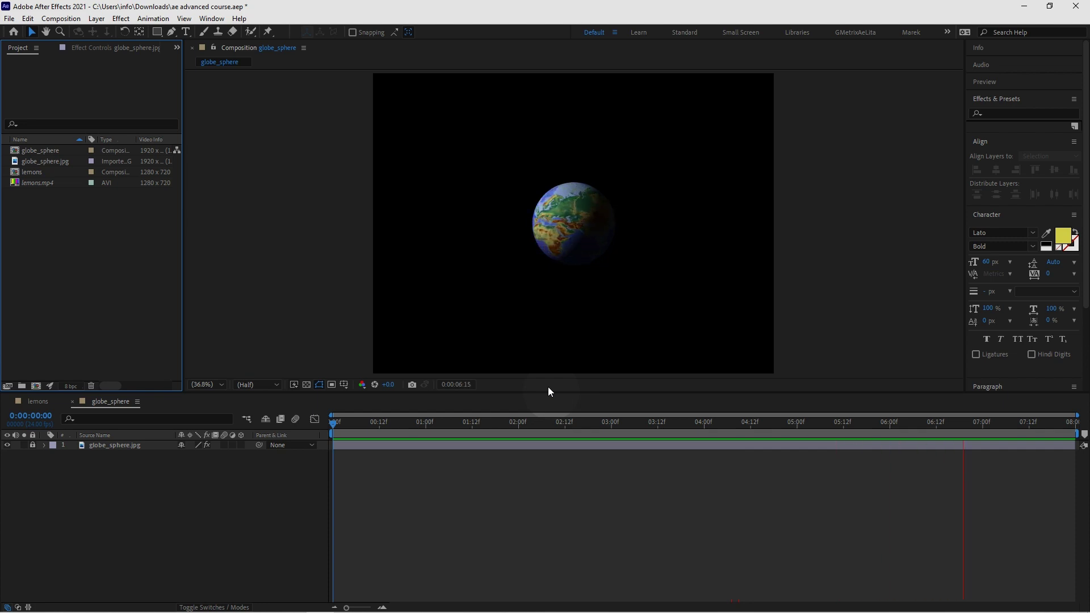
key("space")
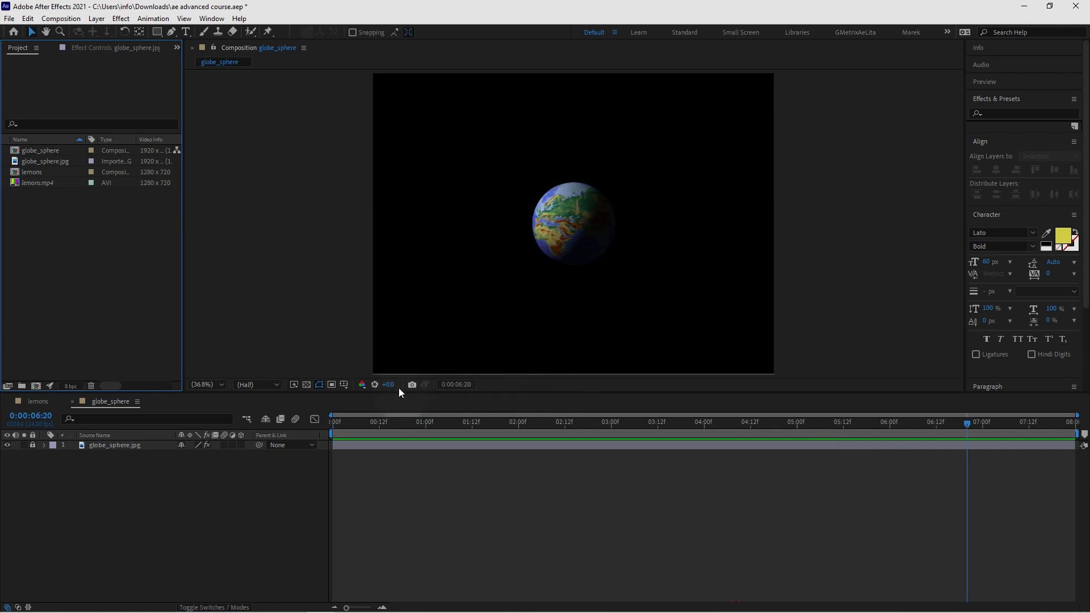
left_click(52, 160)
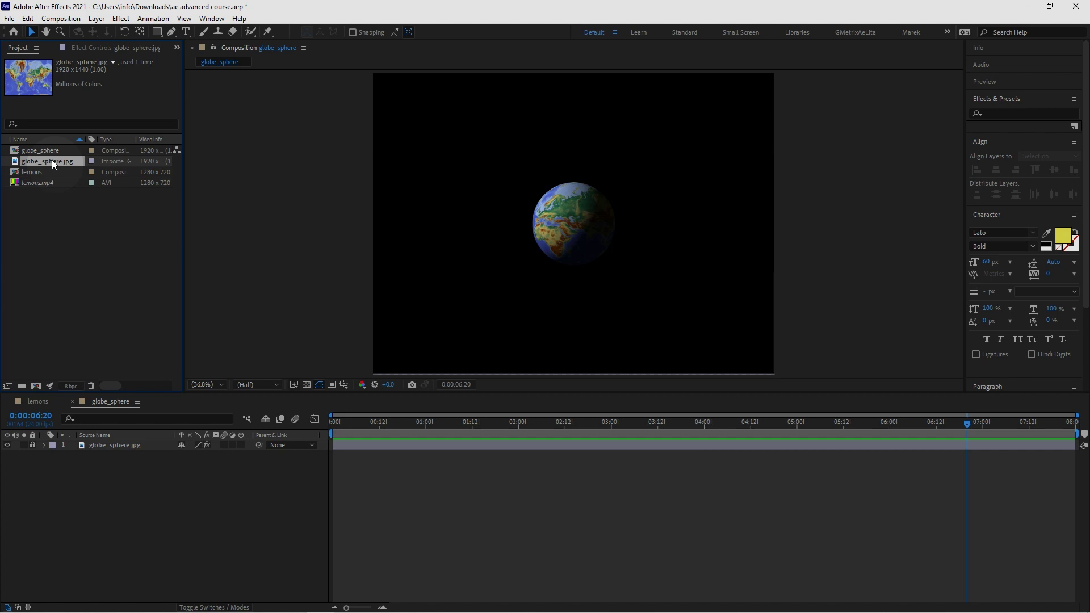
double_click(55, 162)
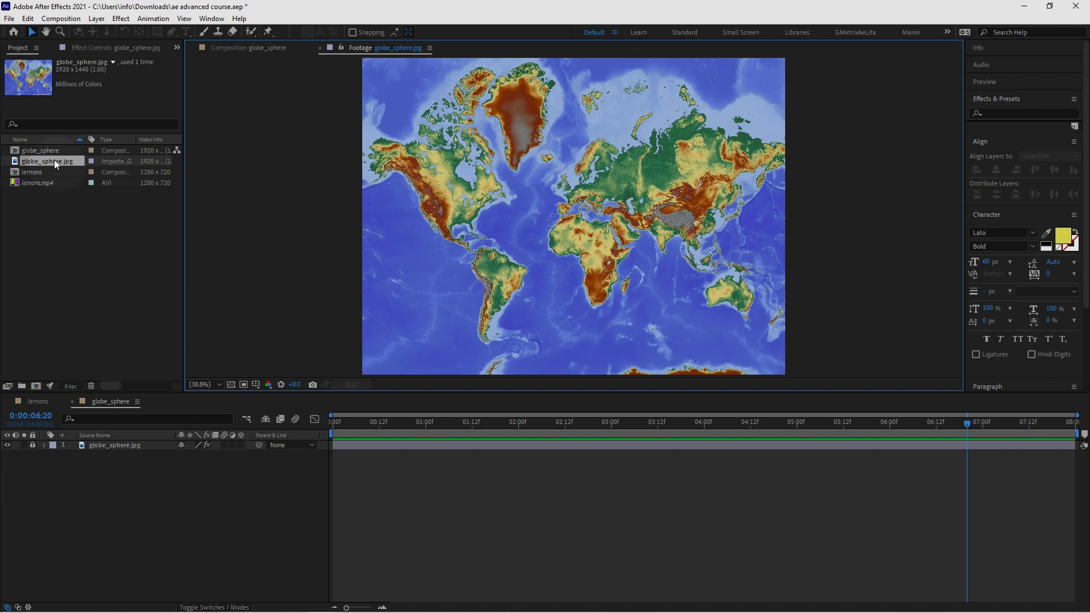
left_click(320, 48)
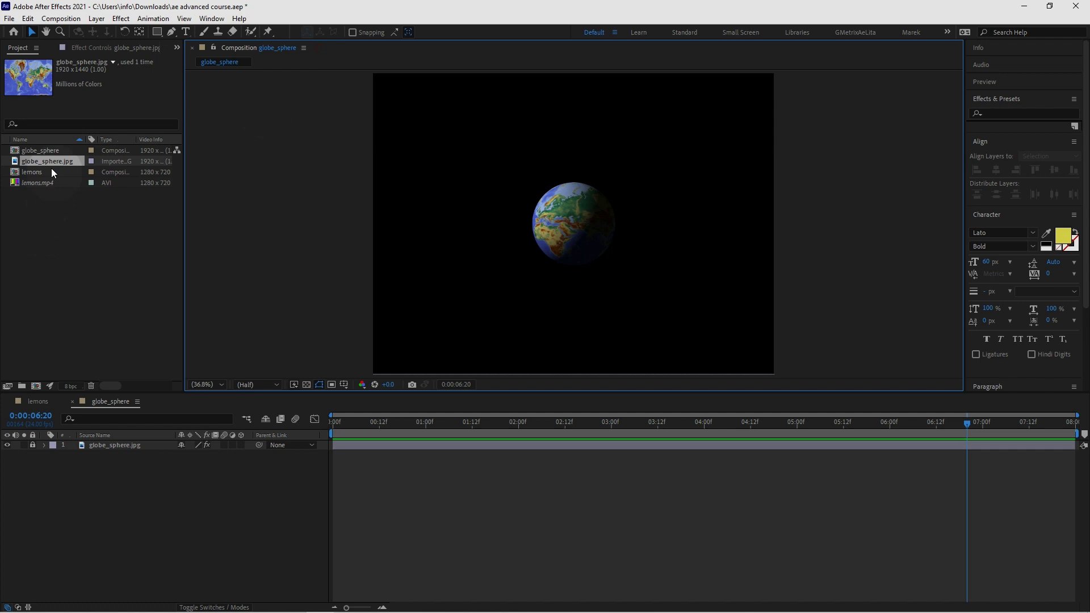
Create composition globe_sphere 2 by dropping globe_sphere.jpg on the New Composition button
left_click_drag(45, 161, 36, 386)
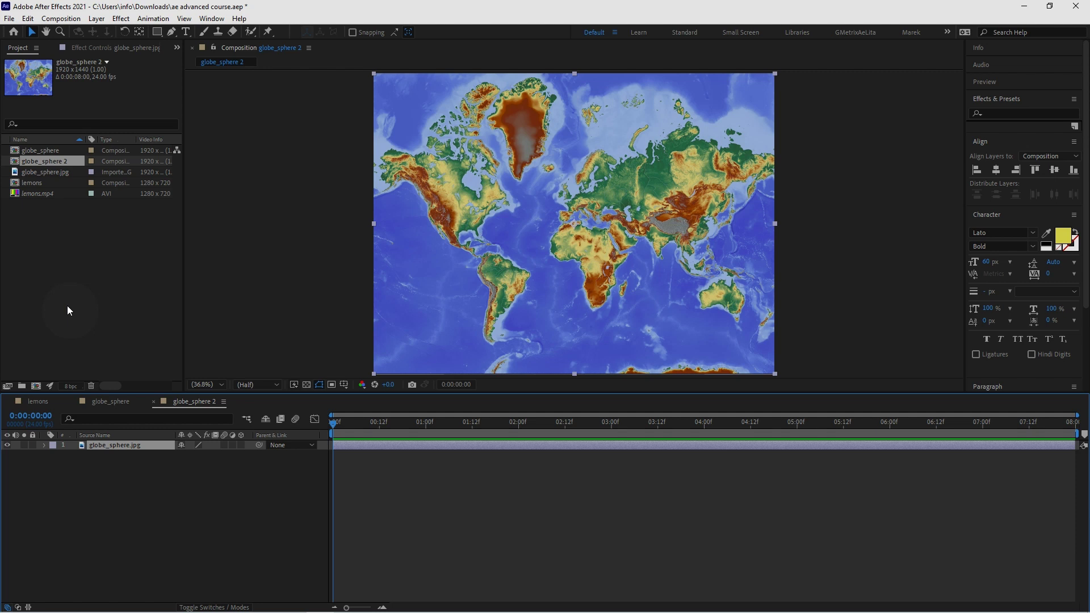
Apply Effect > Perspective > CC Sphere to the globe_sphere.jpg layer, giving a radius-200 globe
left_click(1002, 98)
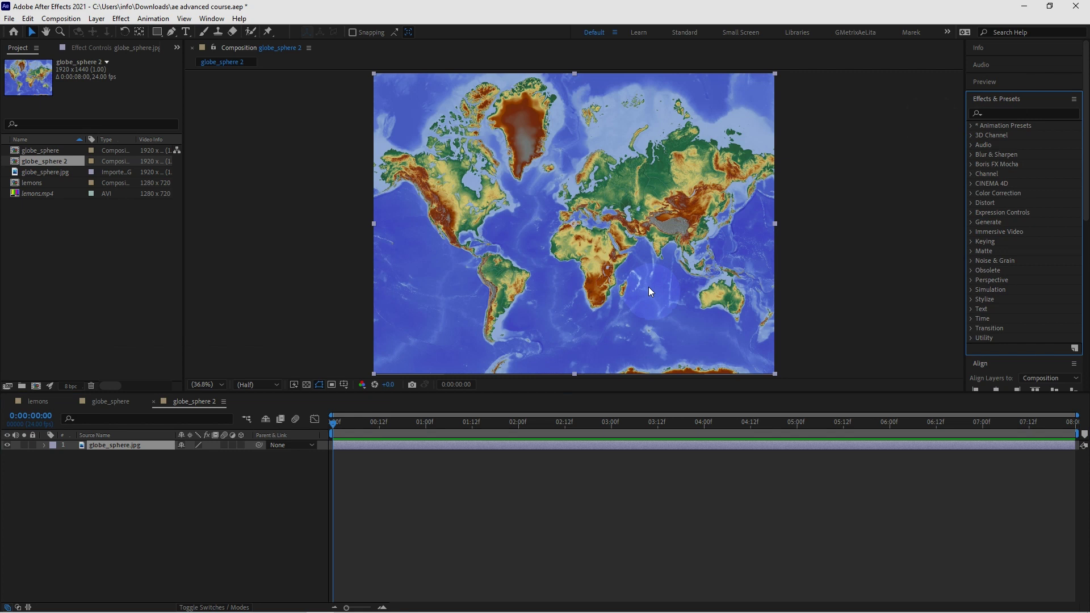
left_click(1017, 112)
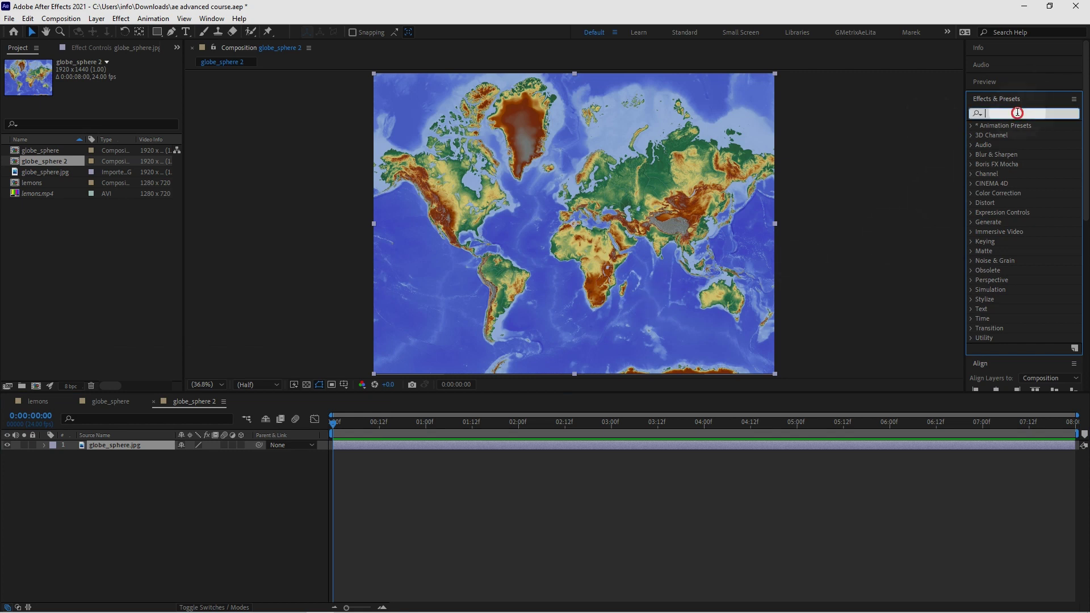
type("sph")
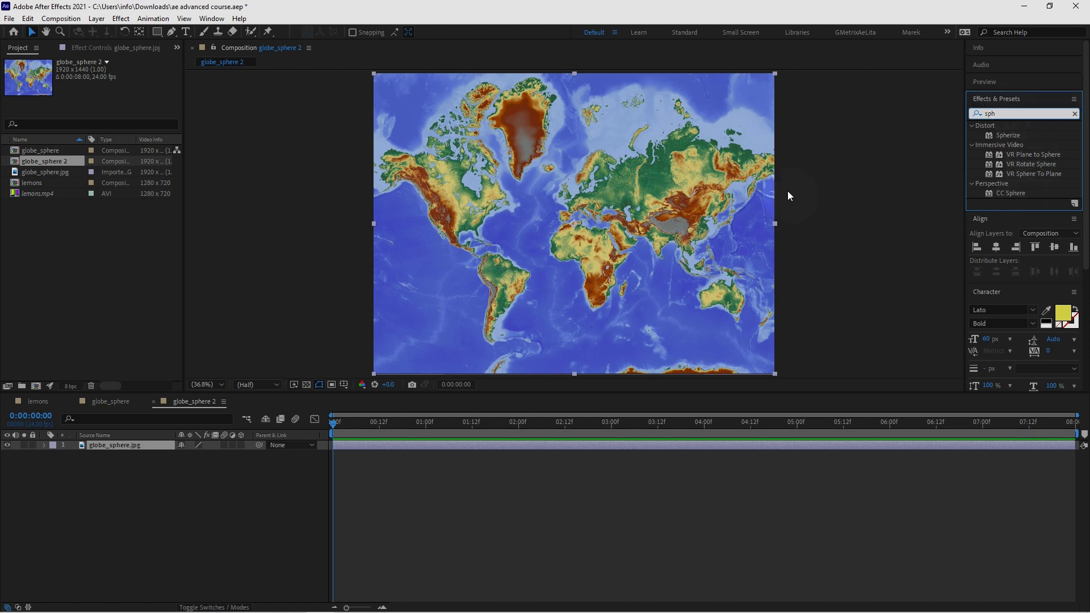
left_click(121, 18)
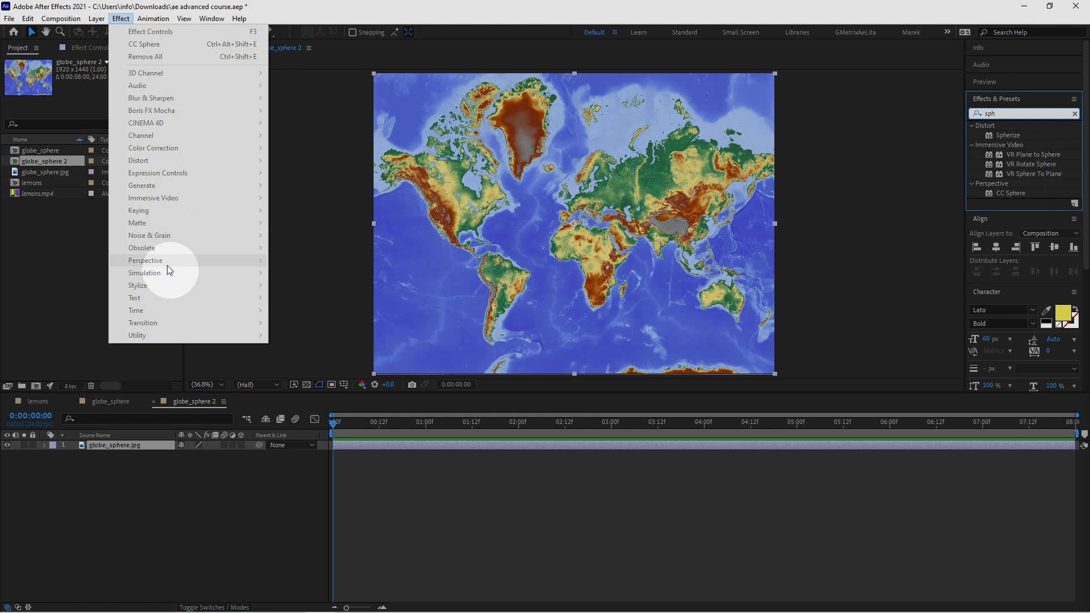
left_click(121, 447)
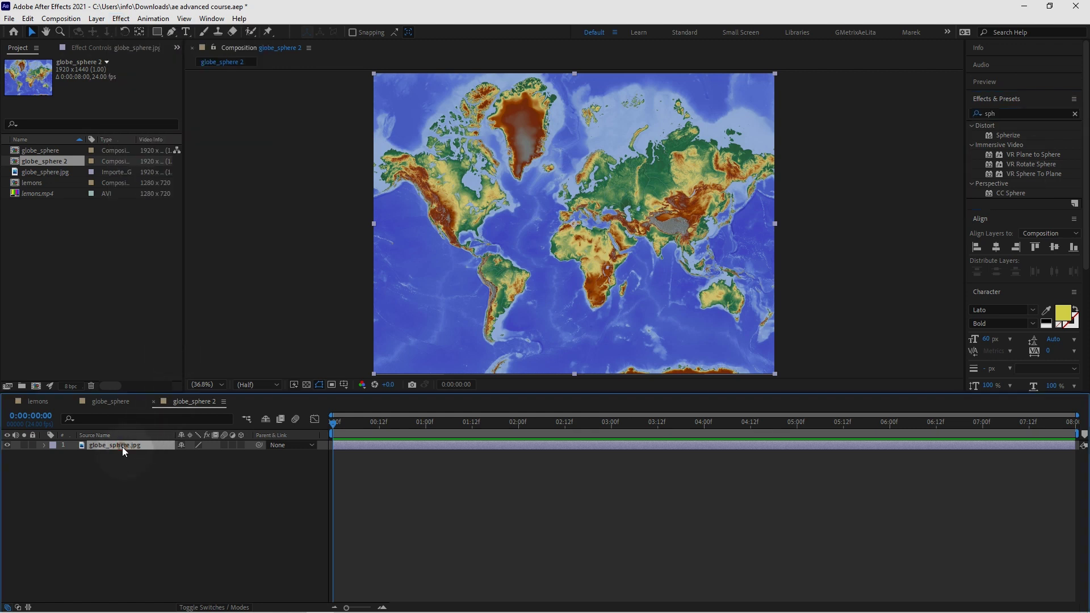
left_click(120, 18)
mouse_move(205, 258)
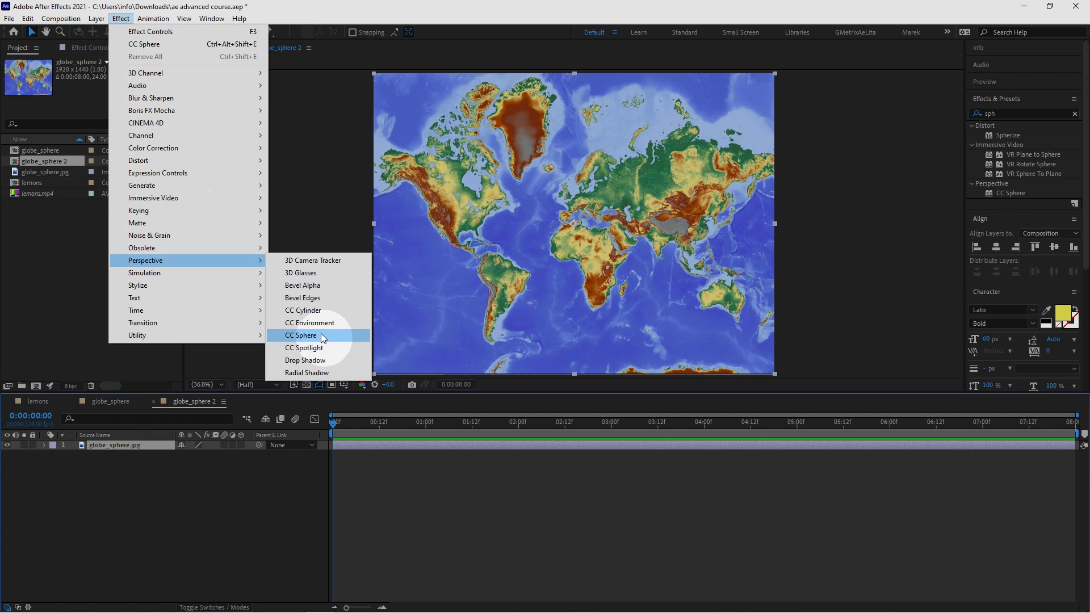
left_click(300, 335)
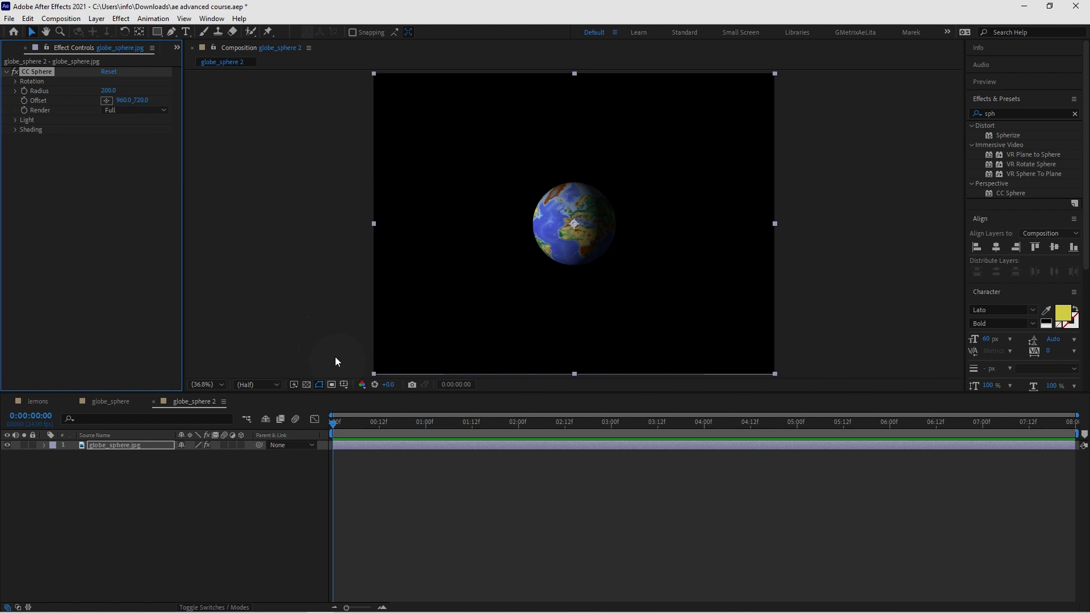
Preview the new globe, then return the time indicator to the start
left_click(335, 356)
key("space")
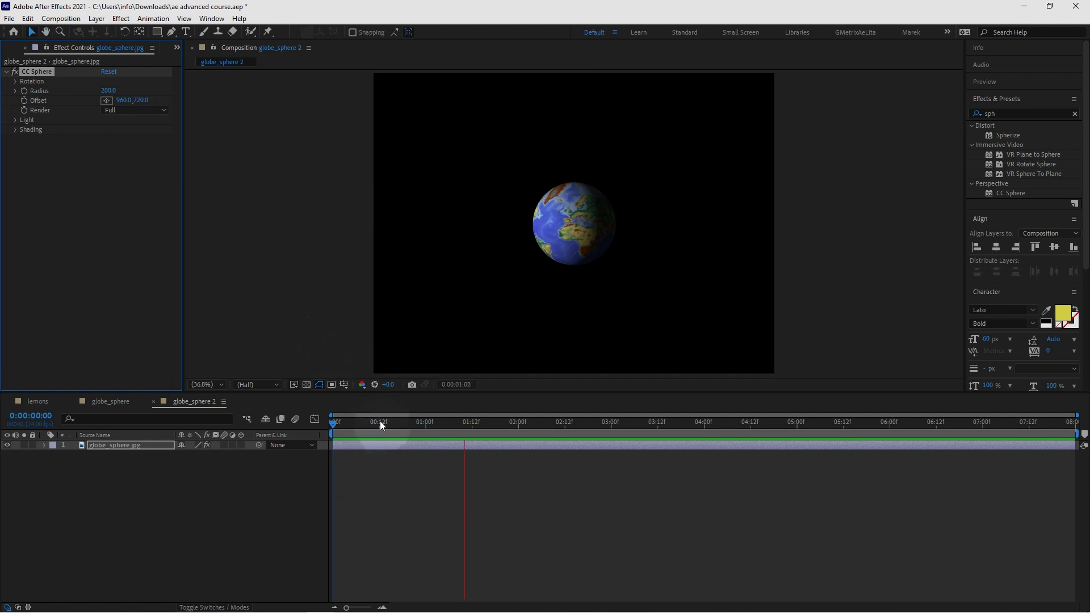
left_click(348, 421)
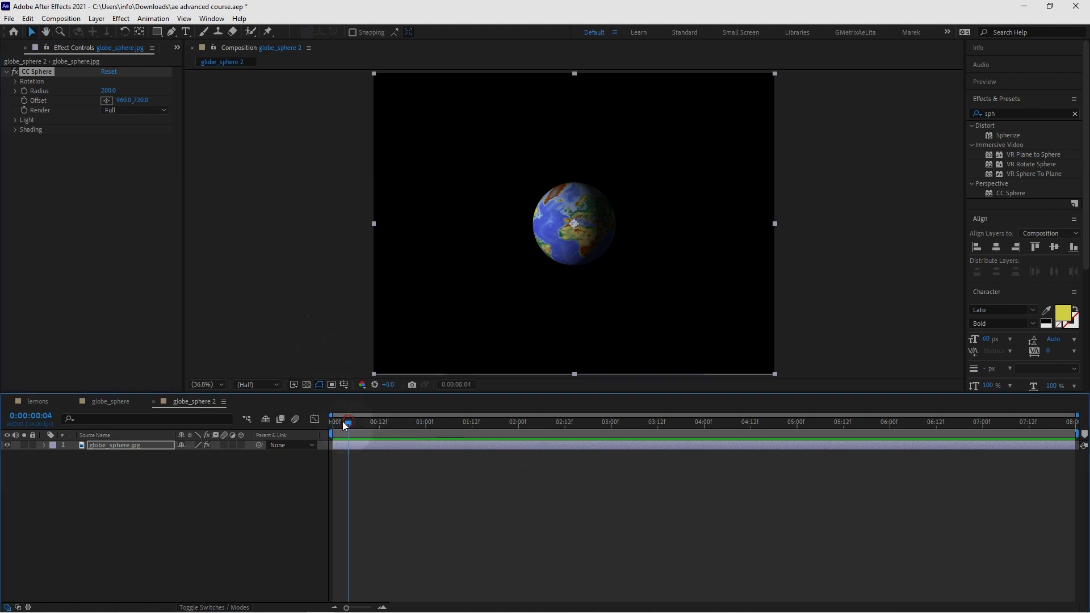
key("Home")
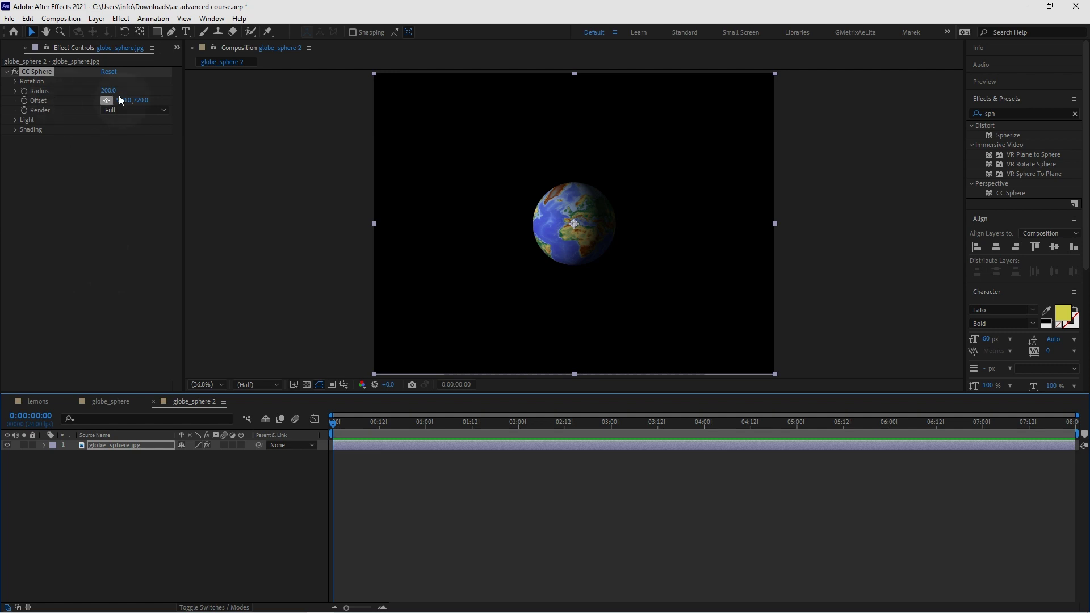
Set CC Sphere Radius to 166, keeping Offset at 960.0, 720.0 and Render on Full
mouse_move(108, 91)
left_mouse_down()
mouse_move(119, 92)
mouse_move(90, 96)
left_mouse_up()
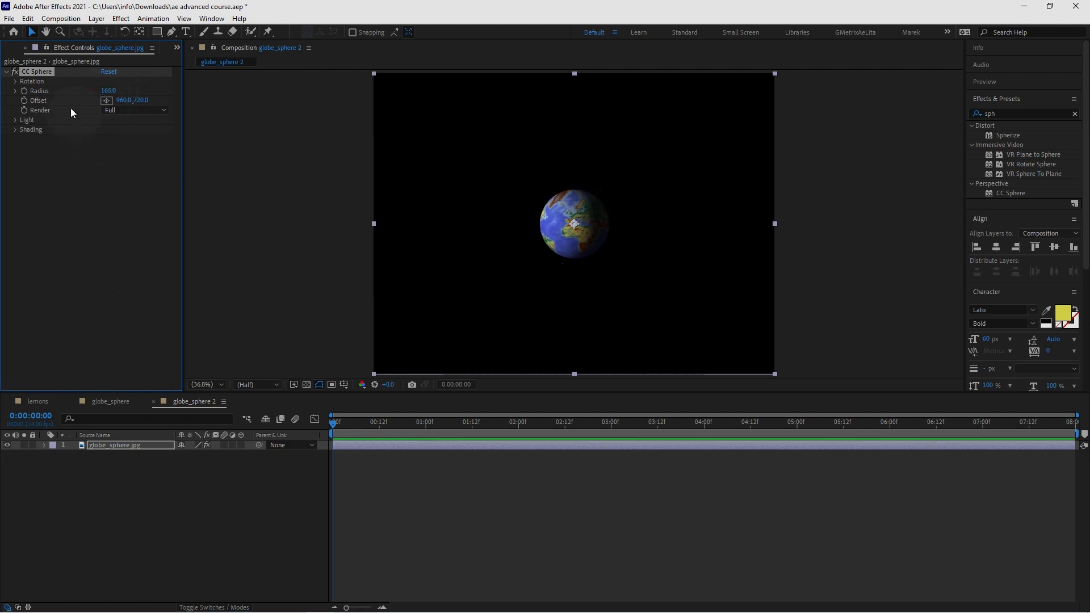
left_click(125, 102)
left_click_drag(126, 102, 180, 111)
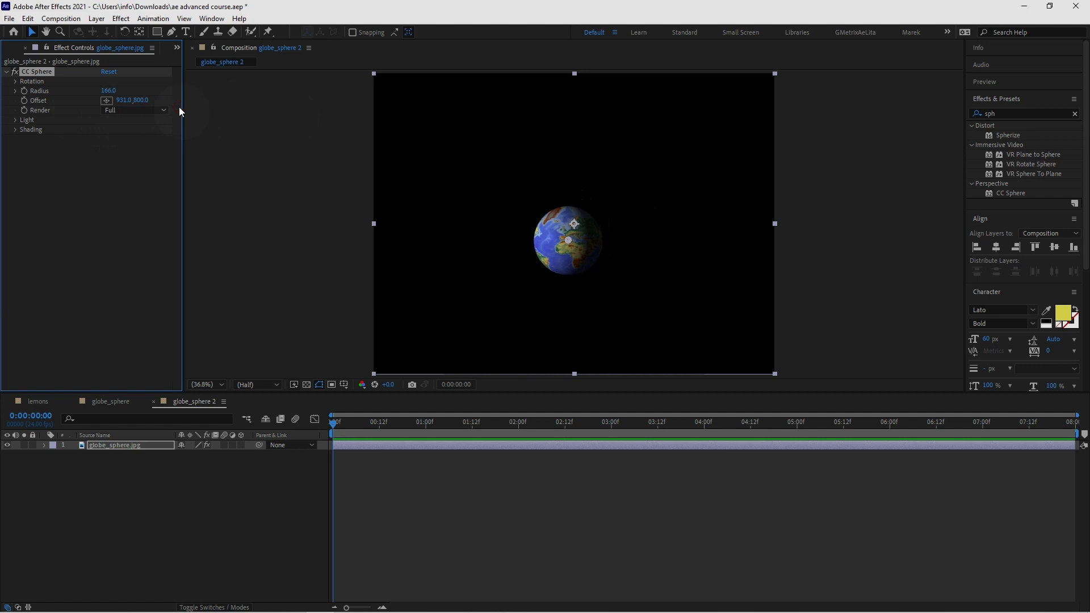
key("ctrl+z")
key("ctrl+z")
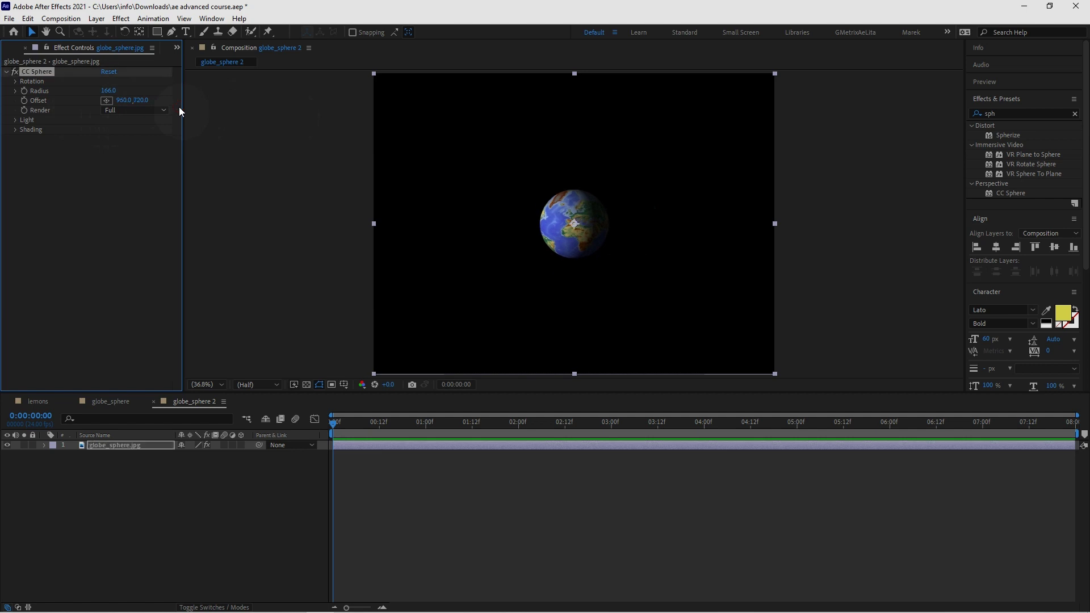
left_click(162, 110)
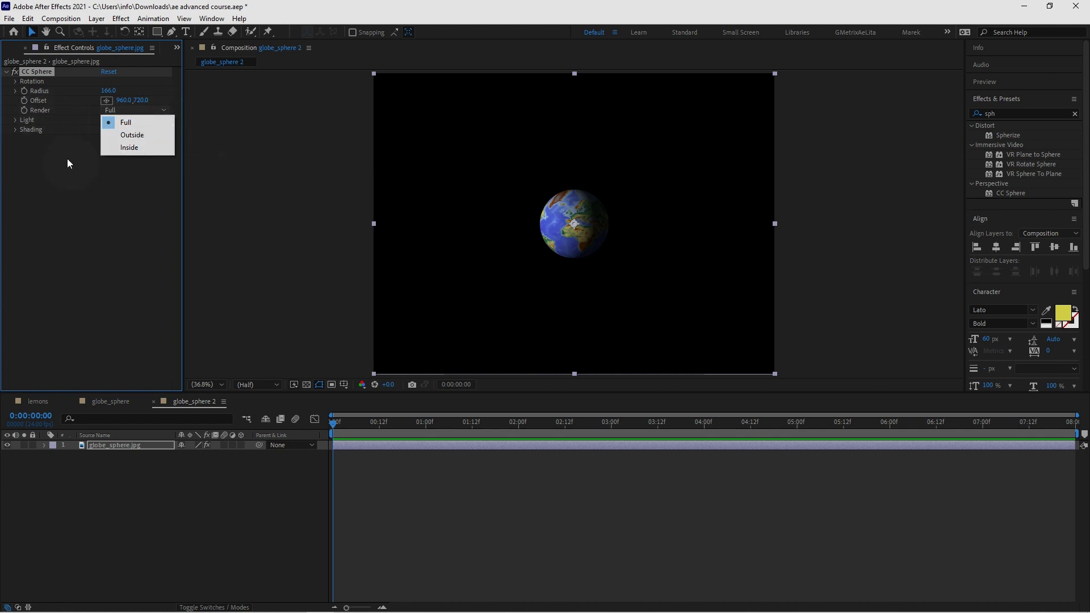
left_click(69, 177)
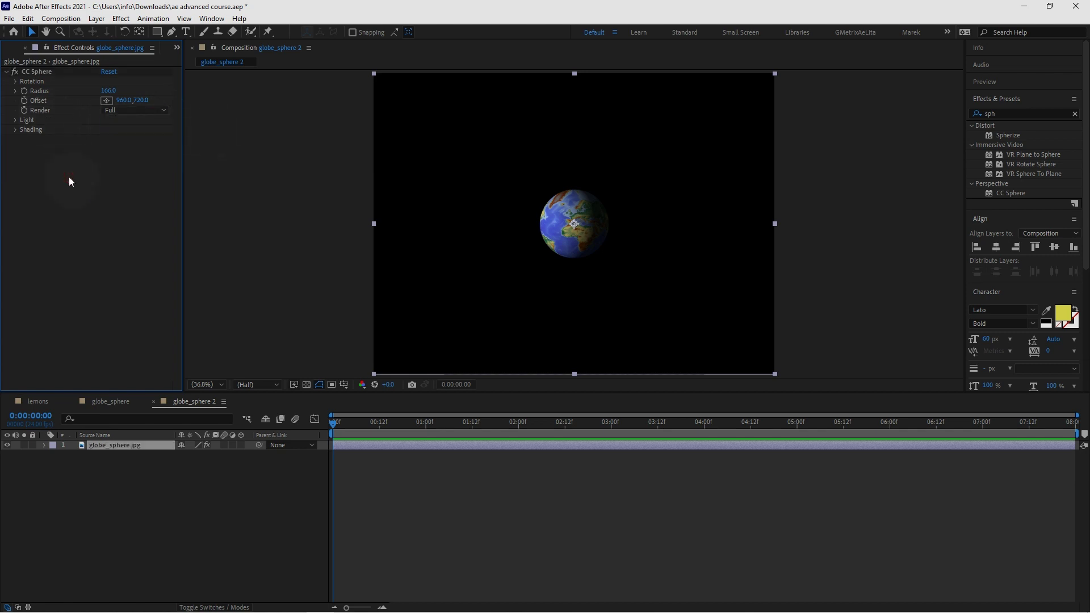
Set CC Sphere Light Direction to 0x-48.0° and Light Height to 11.0, keeping Intensity at 100
left_click(15, 120)
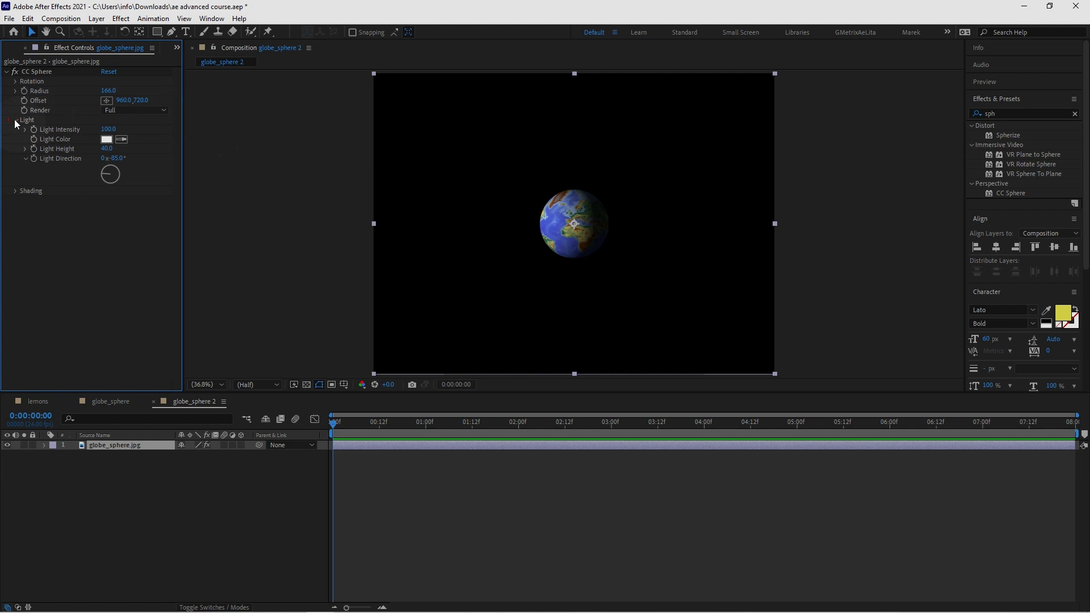
left_click(105, 129)
left_click_drag(106, 128, 68, 130)
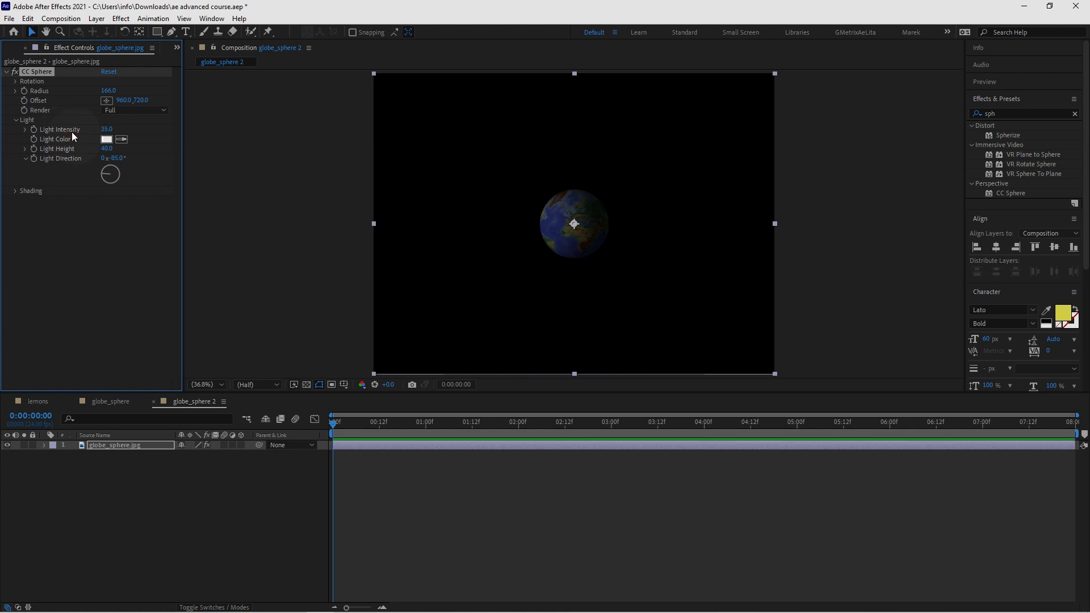
key("ctrl+z")
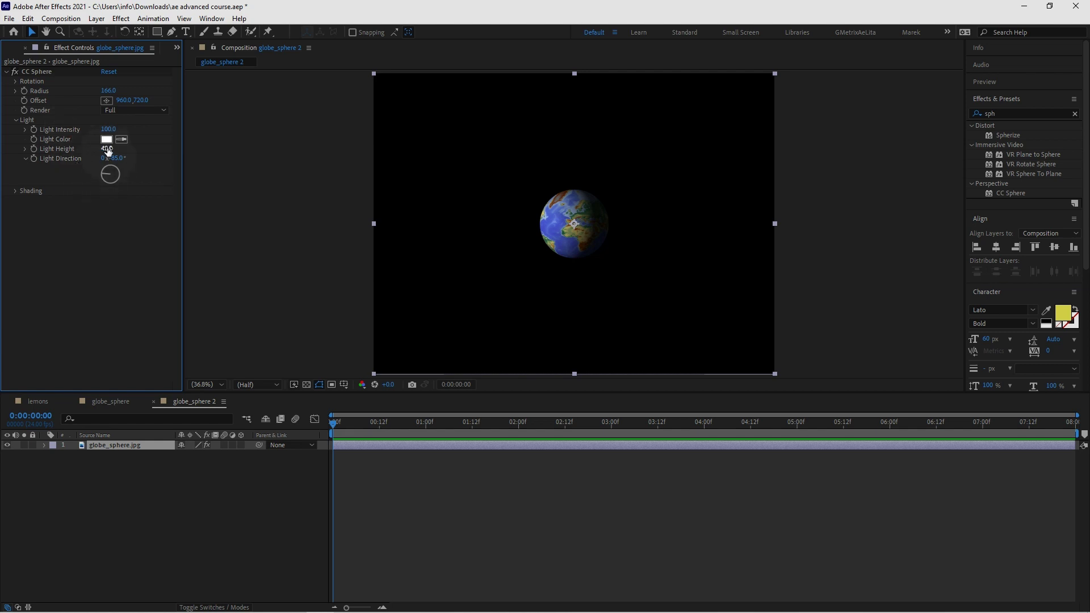
mouse_move(107, 149)
left_mouse_down()
mouse_move(116, 149)
mouse_move(103, 148)
left_mouse_up()
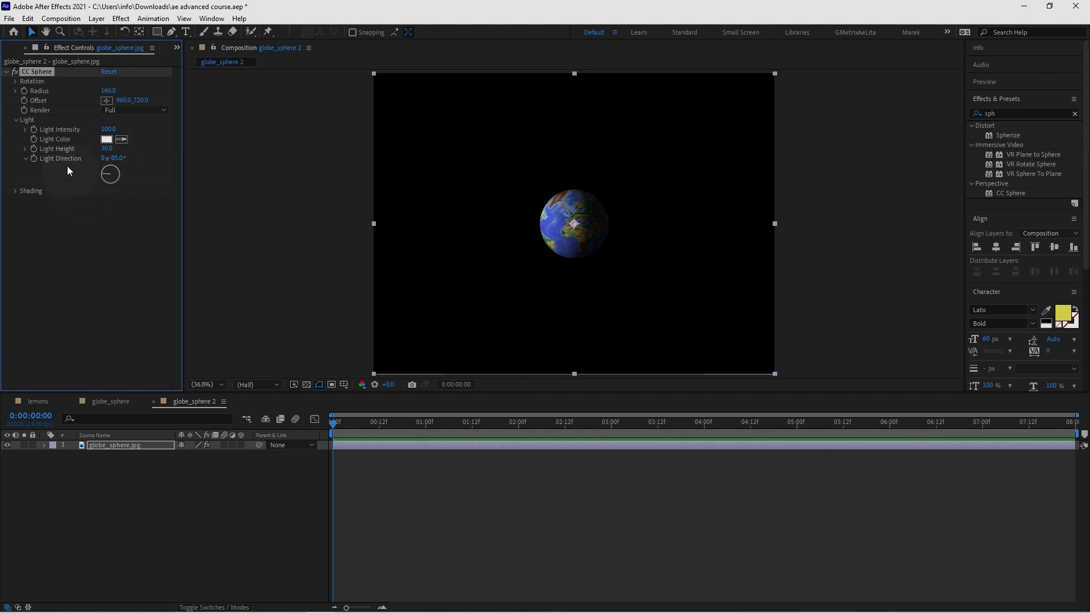
left_click(104, 173)
left_click_drag(105, 174, 104, 171)
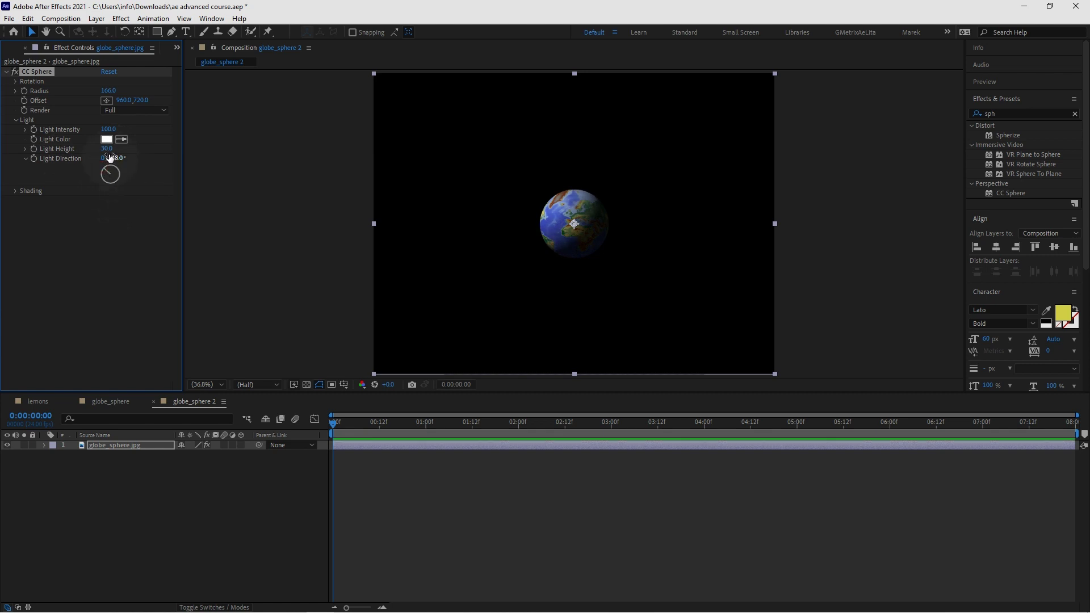
left_click(106, 148)
left_click_drag(106, 148, 99, 148)
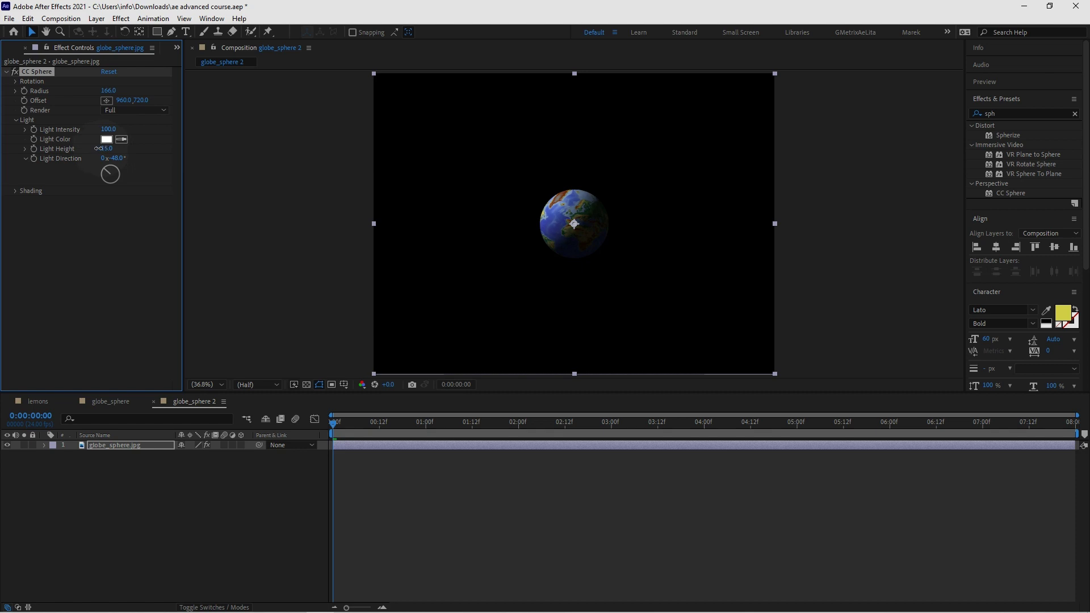
left_click_drag(98, 148, 95, 148)
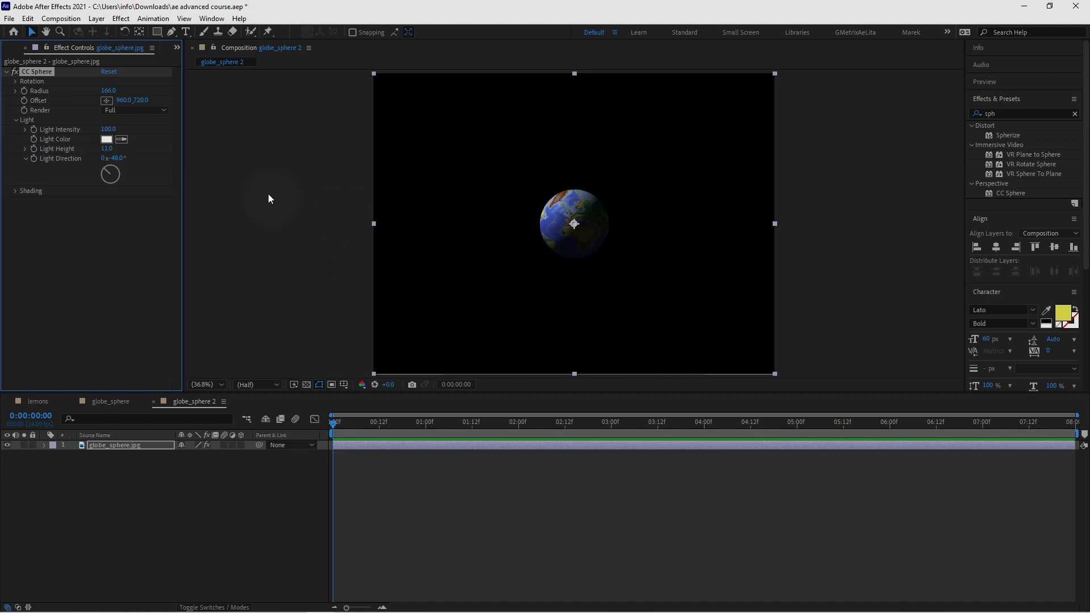
Expand CC Sphere Shading and set Ambient to 6.0
left_click(15, 192)
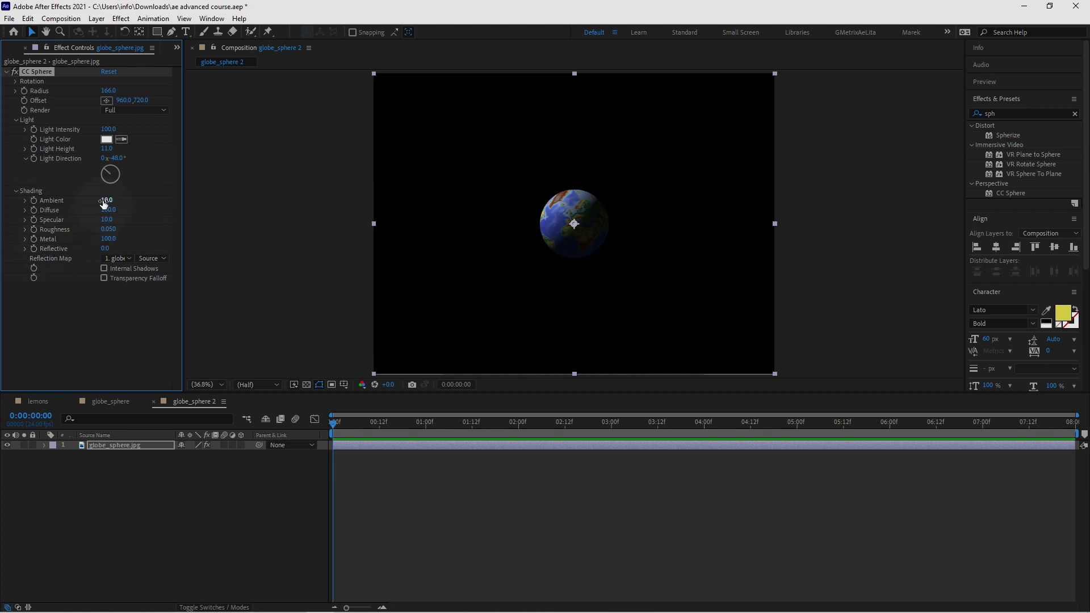
mouse_move(105, 200)
left_mouse_down()
mouse_move(149, 208)
mouse_move(103, 207)
left_mouse_up()
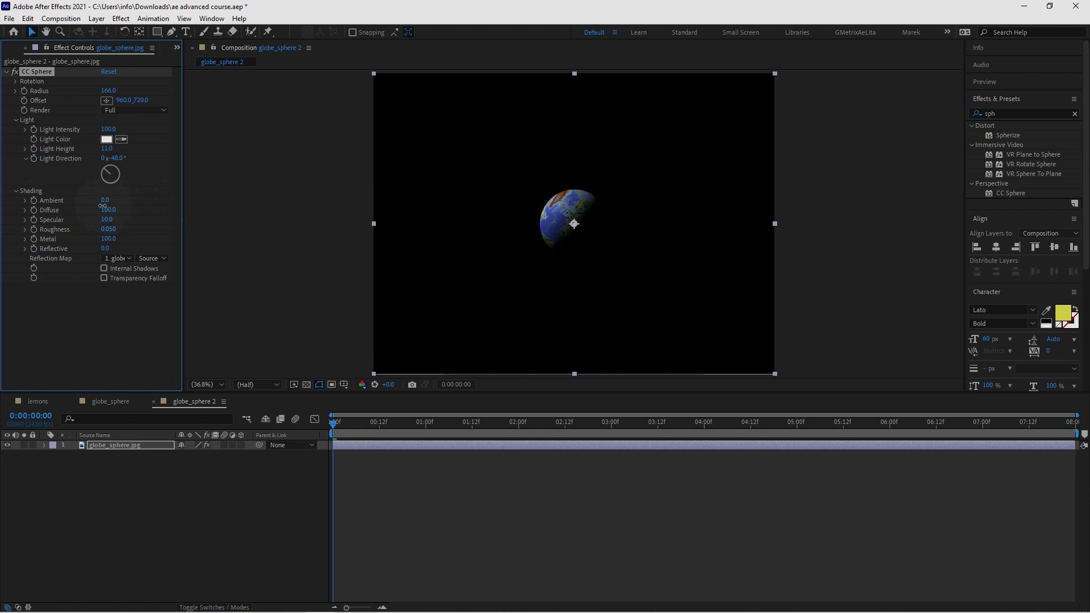
left_click_drag(106, 206, 112, 206)
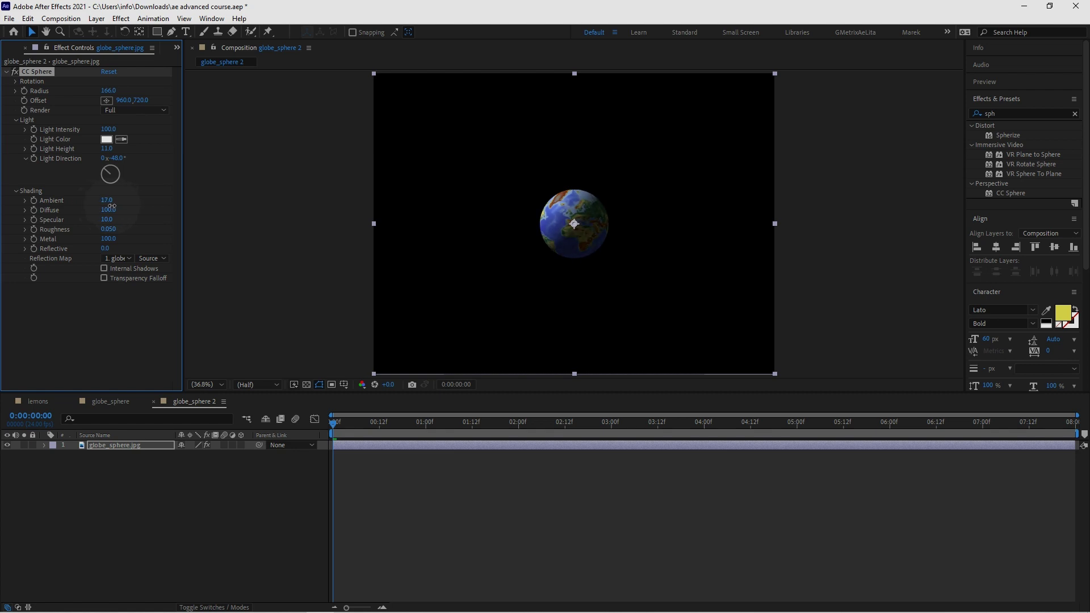
left_click_drag(111, 206, 108, 207)
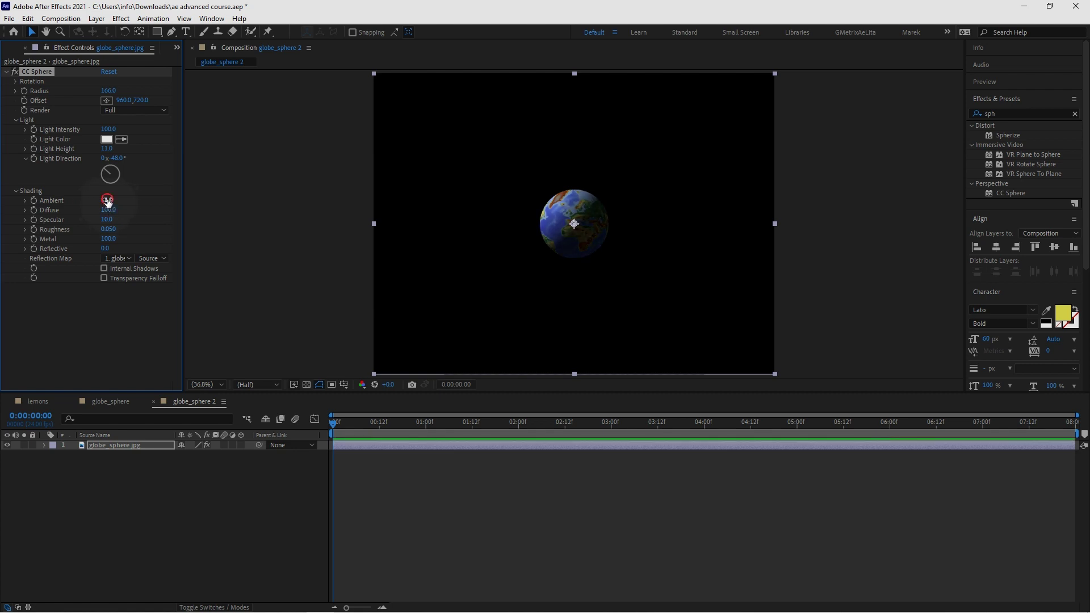
left_click(108, 201)
key("Down")
key("Return")
Enter Roughness 0.5, leaving Diffuse, Specular and Metal at their defaults
left_click_drag(108, 210, 142, 205)
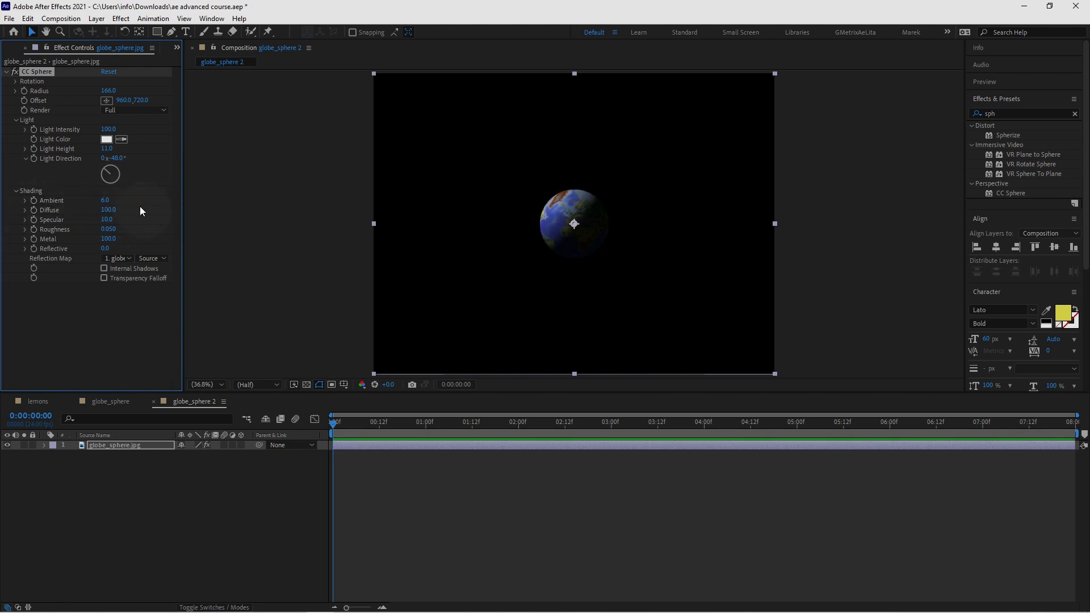
left_click_drag(108, 219, 153, 222)
left_click(109, 229)
type("0.5")
key("Return")
left_click(100, 238)
left_click_drag(100, 238, 13, 242)
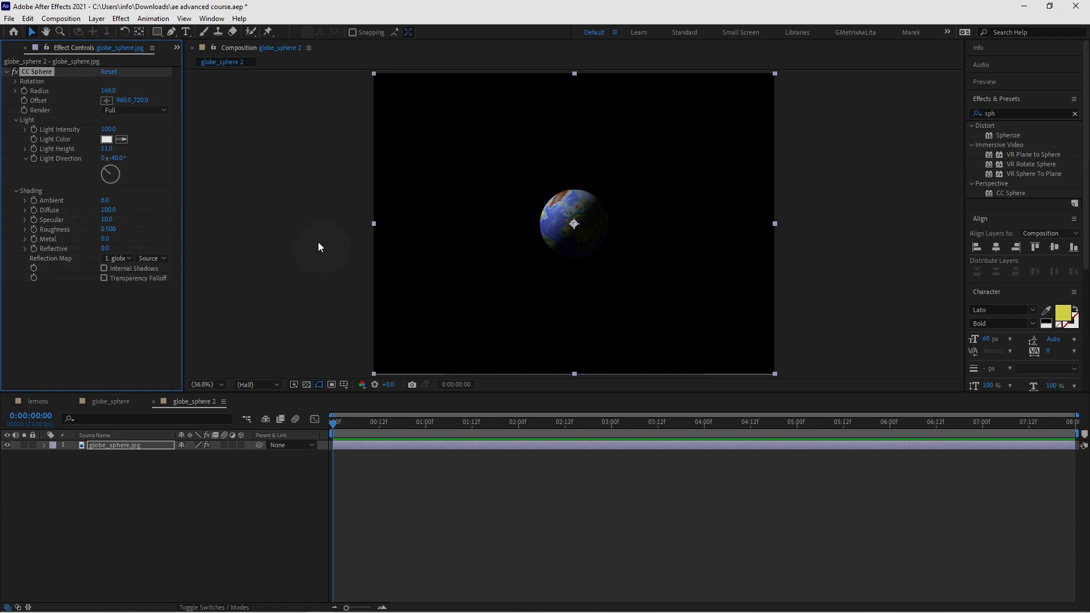
left_click_drag(111, 241, 194, 242)
Set a starting keyframe for CC Sphere Rotation Y at 0:00
left_click(16, 82)
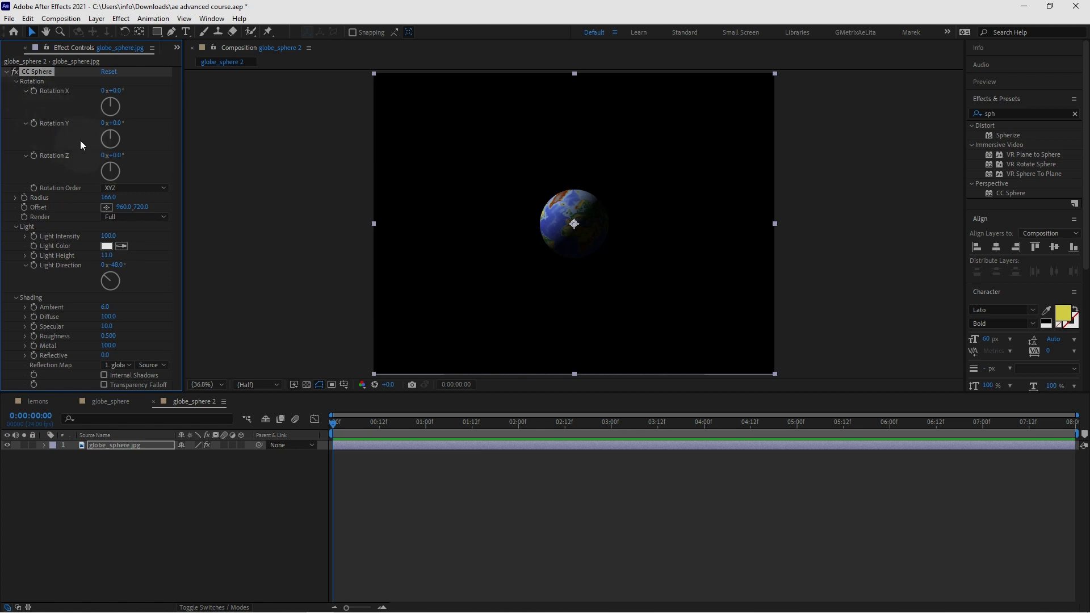
mouse_move(116, 125)
left_mouse_down()
mouse_move(174, 134)
mouse_move(132, 137)
left_mouse_up()
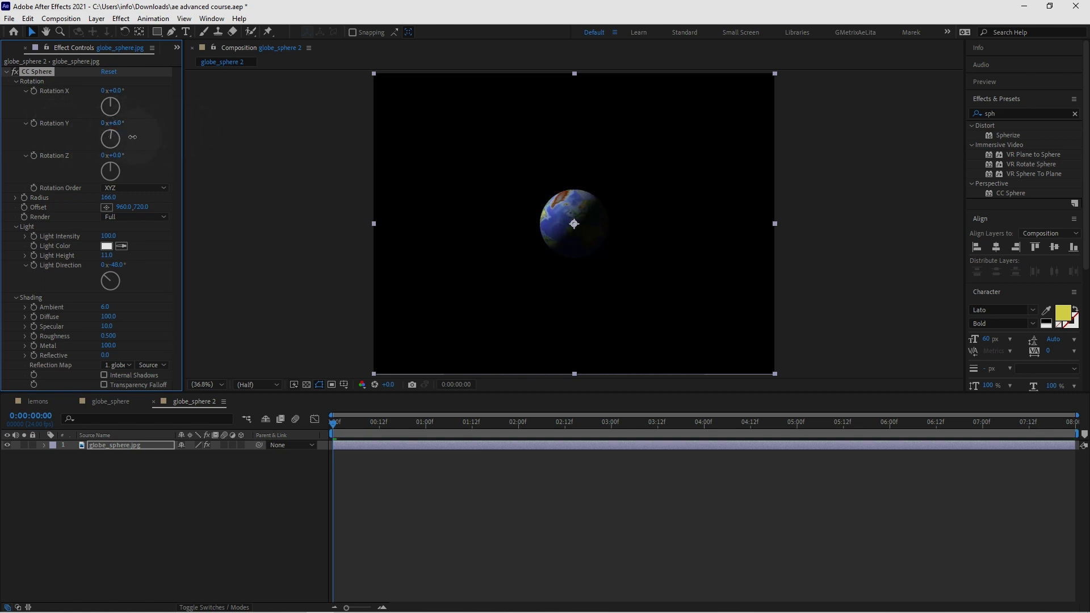
key("ctrl+z")
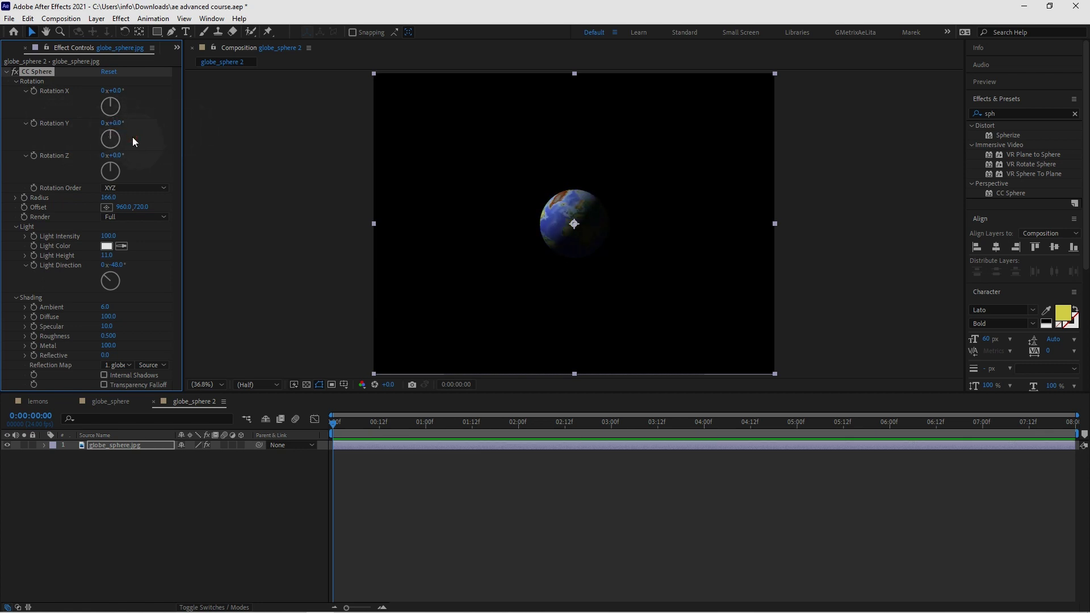
left_click(329, 423)
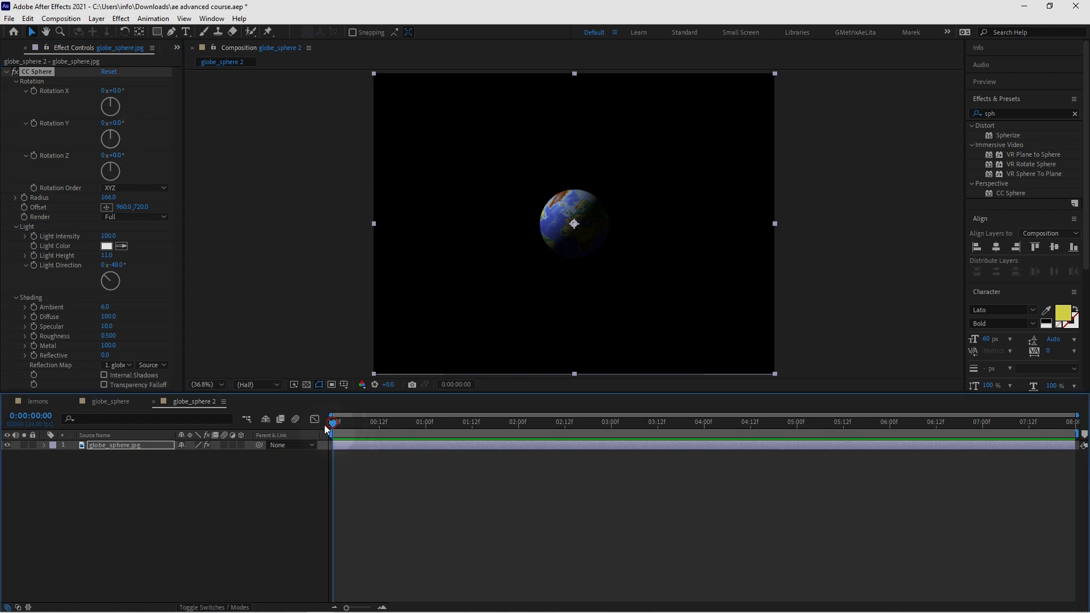
left_click(33, 128)
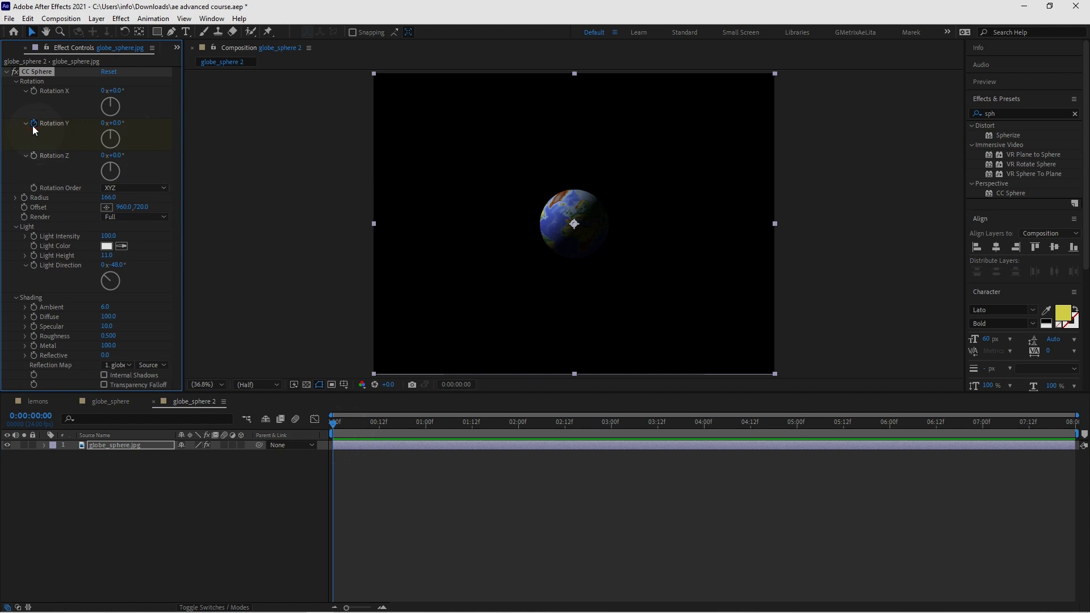
At the last frame, 0:00:07:23, set Rotation Y to 1x+0.0°
key("End")
left_click(104, 123)
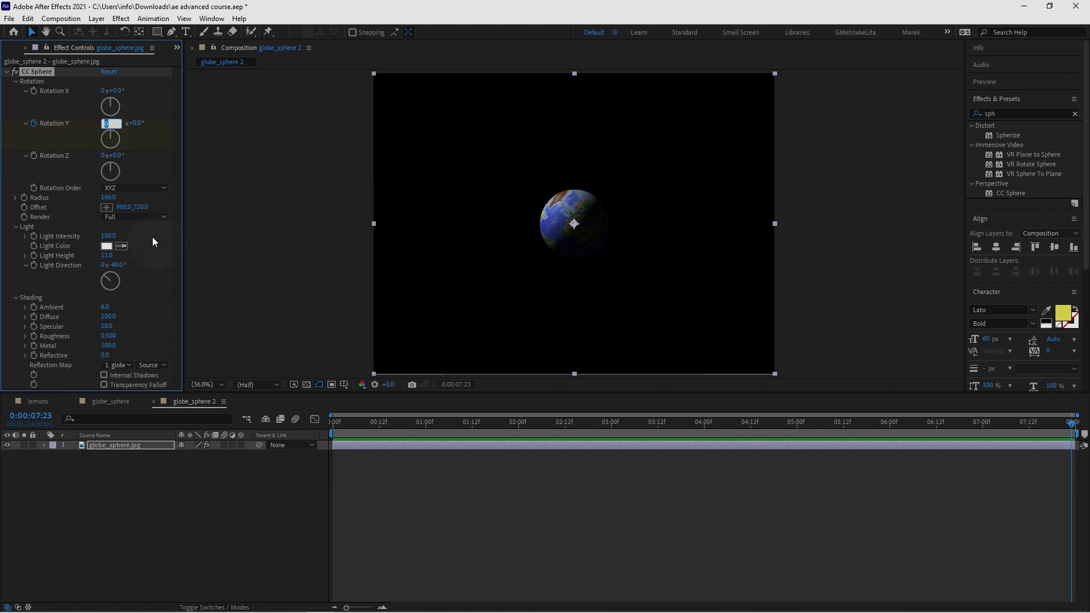
type("1")
key("Return")
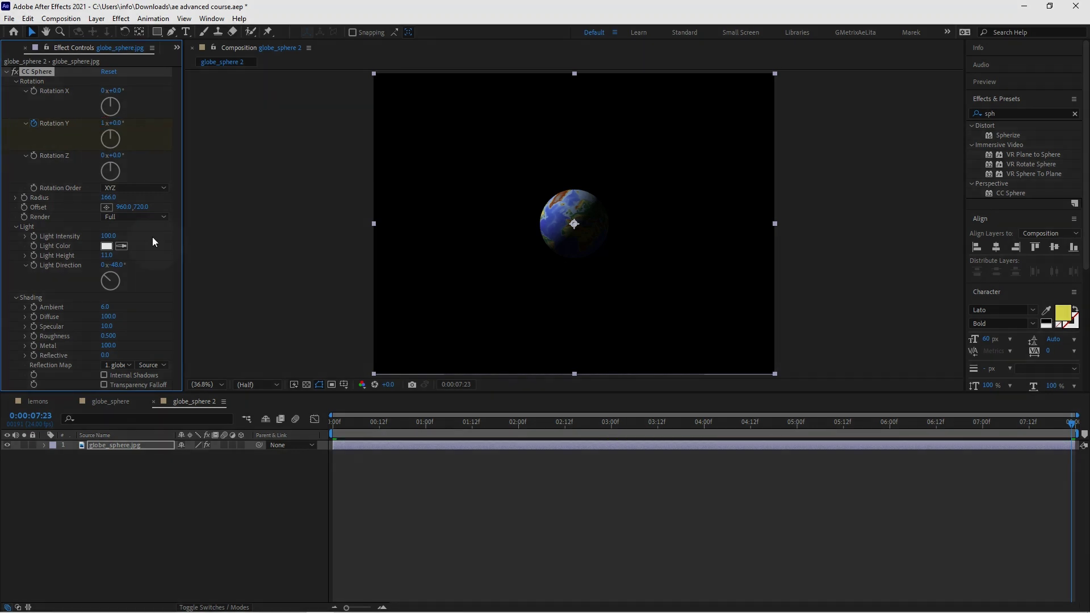
Play a Spacebar preview of globe_sphere 2 to watch the globe turn on Y
key("space")
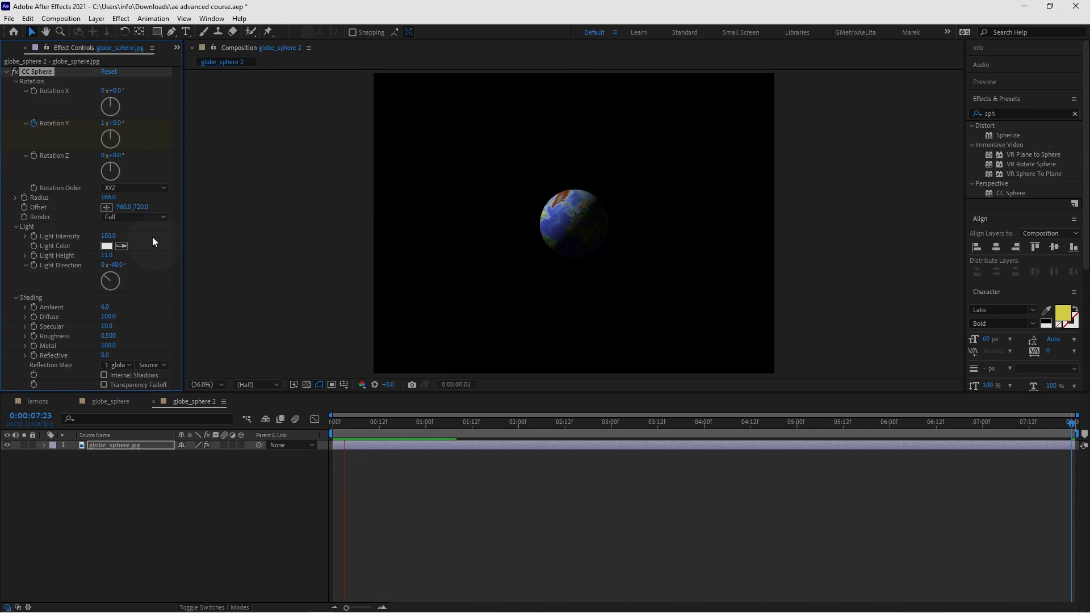